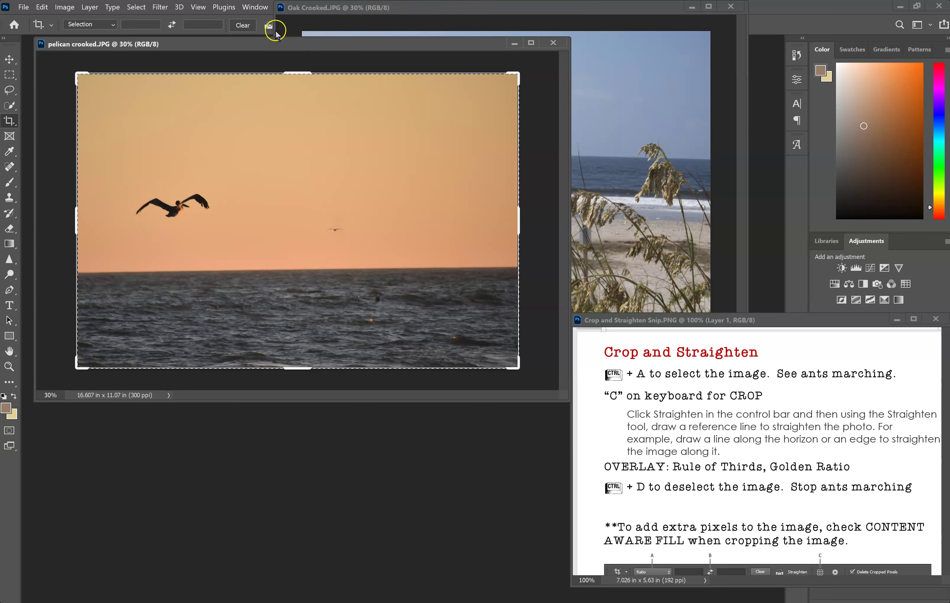
Shrink the Oak Crooked.JPG window clear of the pelican photo, and straighten the pelican photo along its horizon with the Crop tool.
left_click_drag(274, 23, 575, 19)
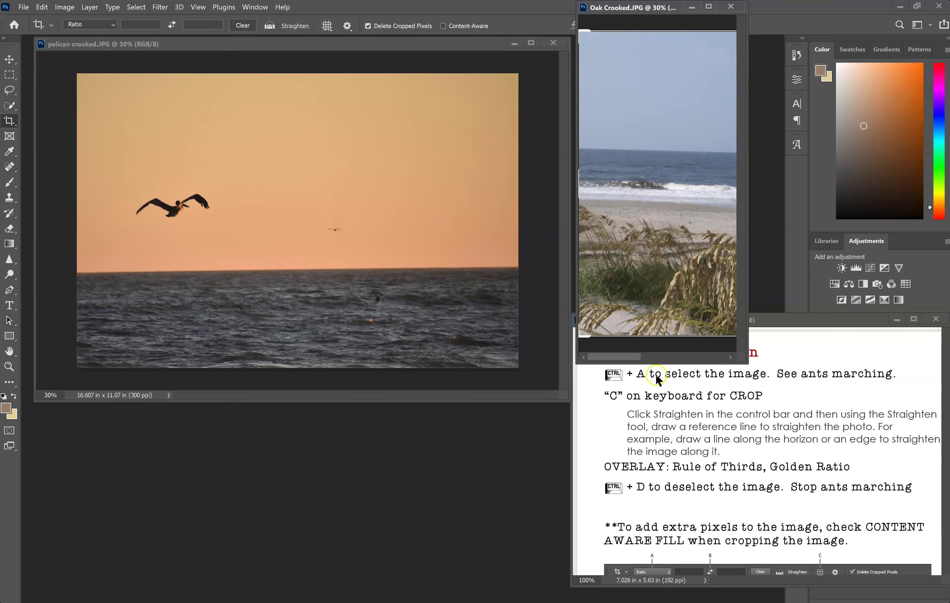
left_click_drag(660, 363, 660, 145)
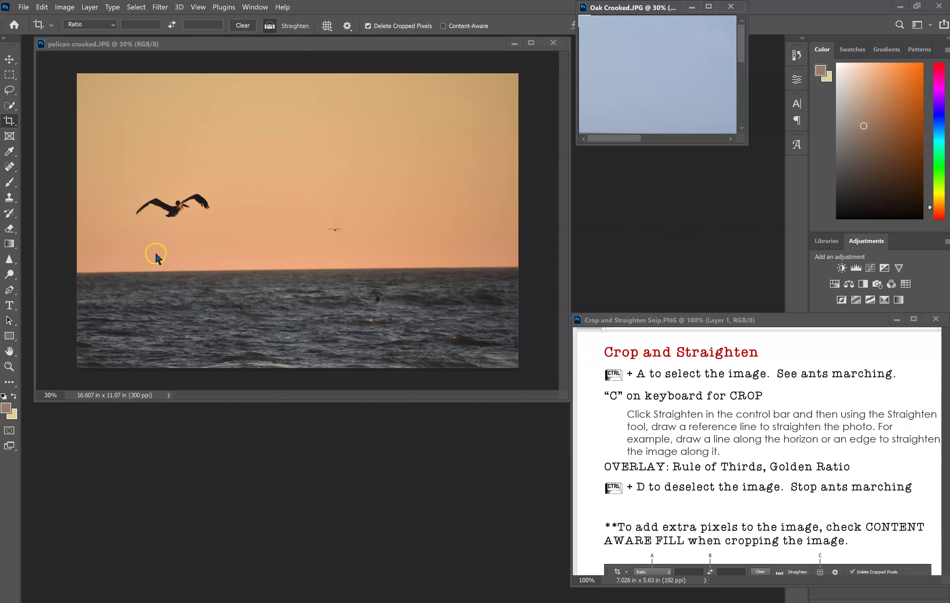
left_click(120, 274)
left_click(148, 270)
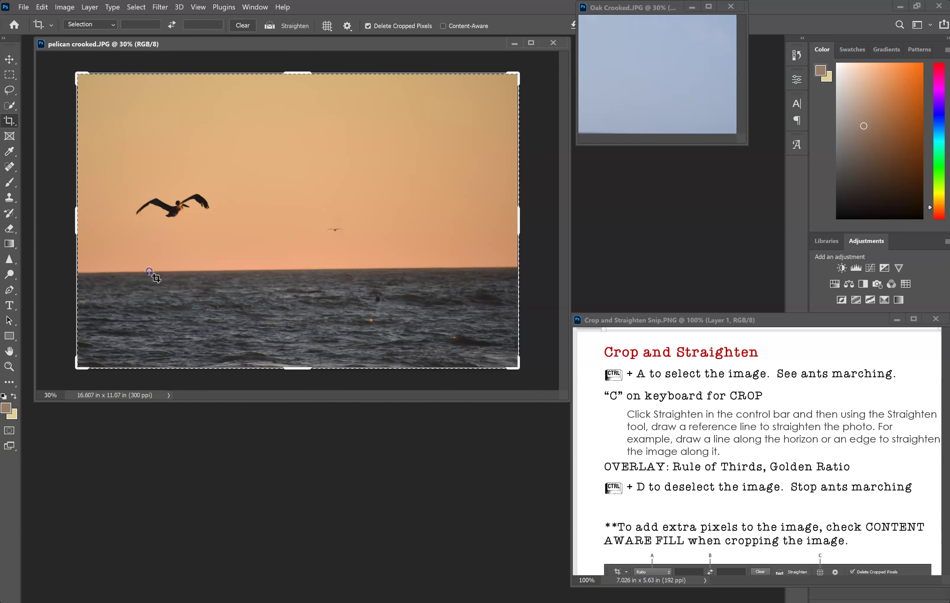
left_click(294, 25)
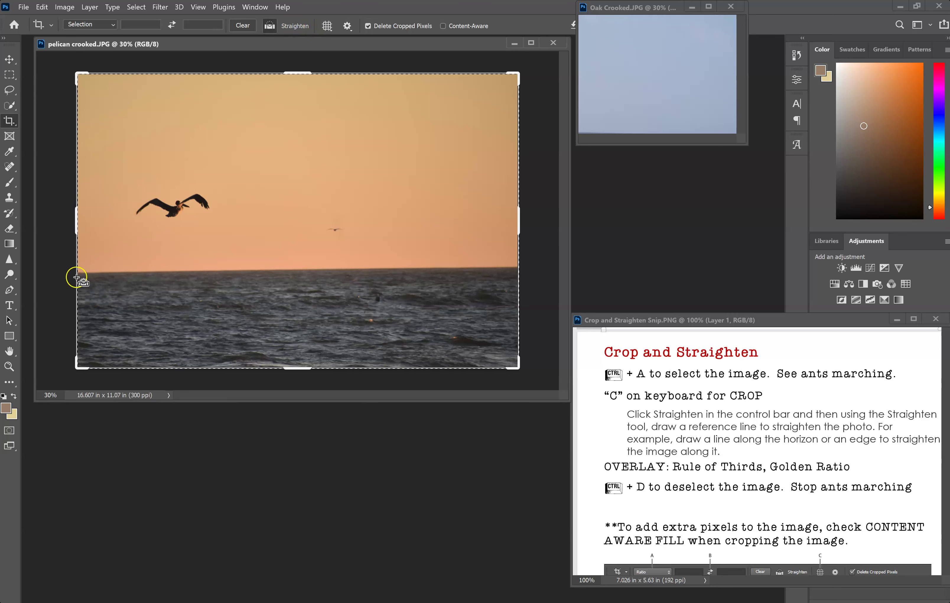
left_click_drag(81, 273, 516, 267)
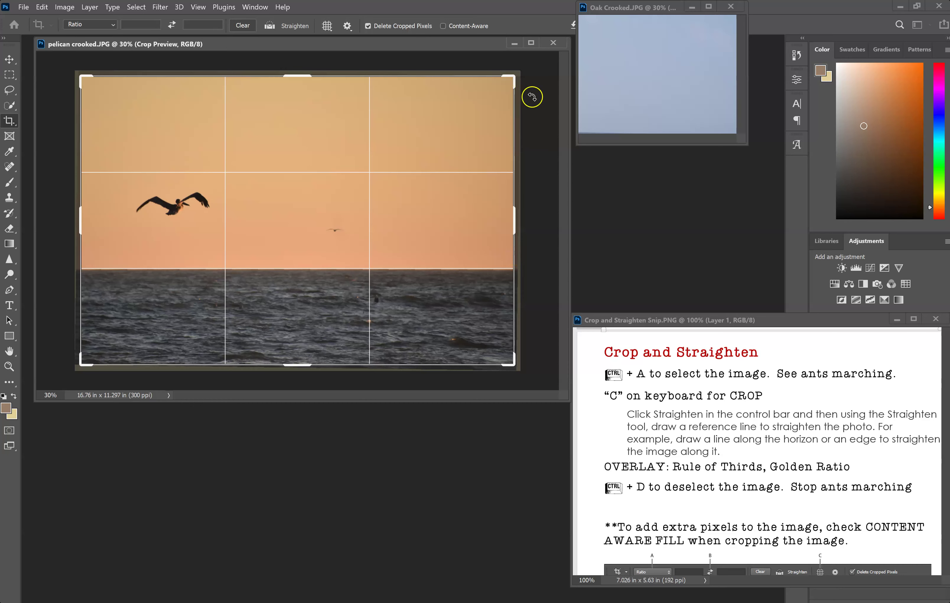
key("Return")
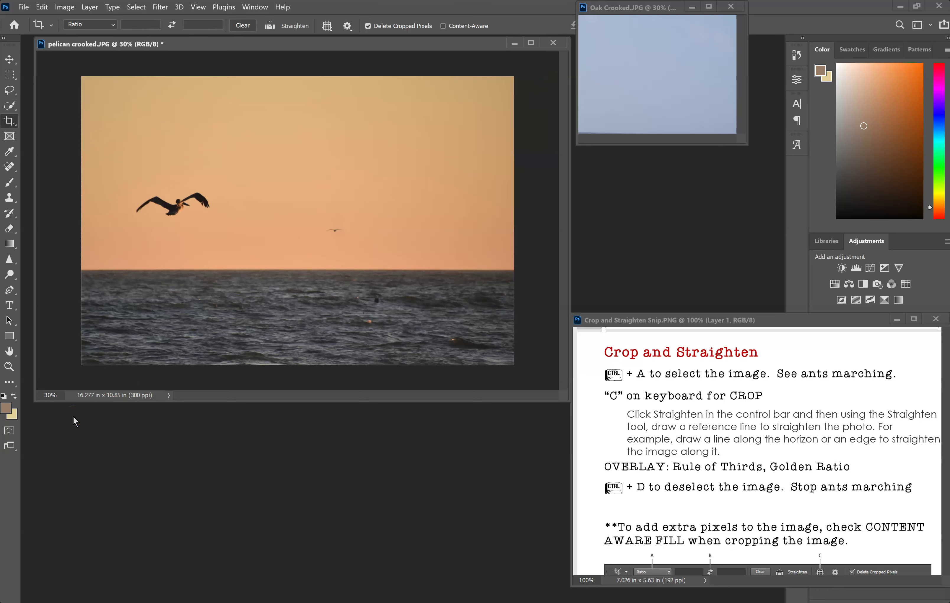
Save the straightened pelican photo on the computer as a JPEG named pelican straight, at Maximum quality 12 in Baseline ("Standard") format.
left_click(25, 7)
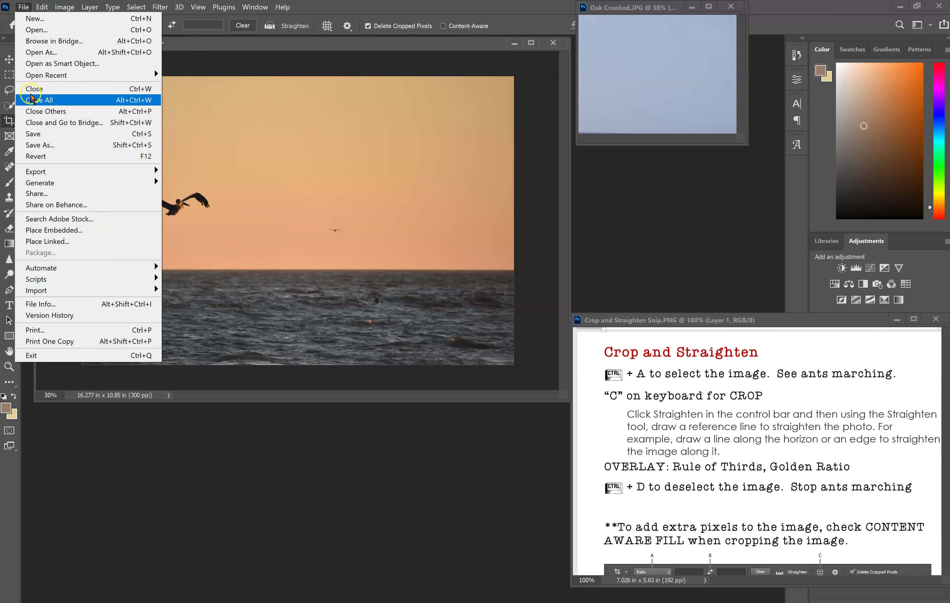
left_click(32, 145)
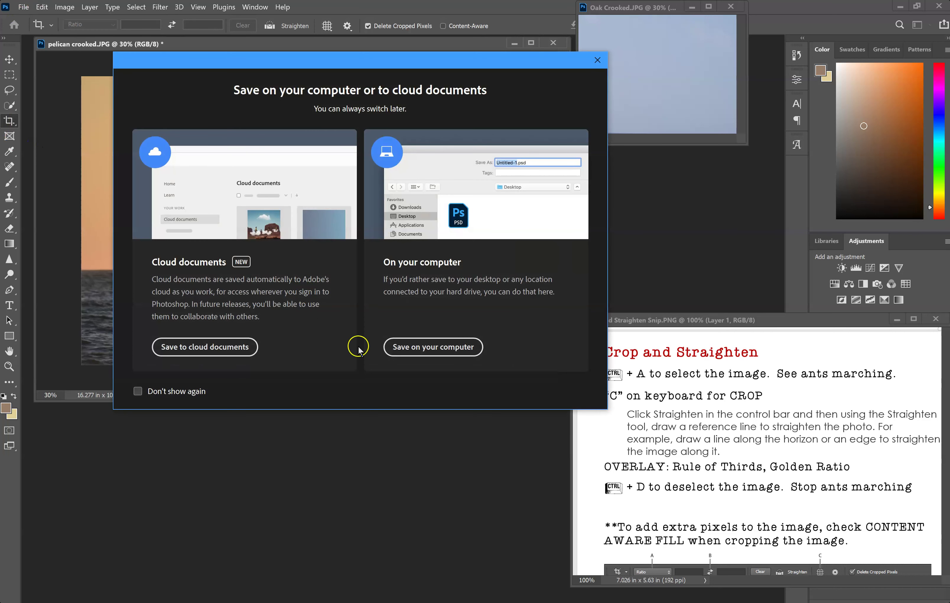
left_click(422, 356)
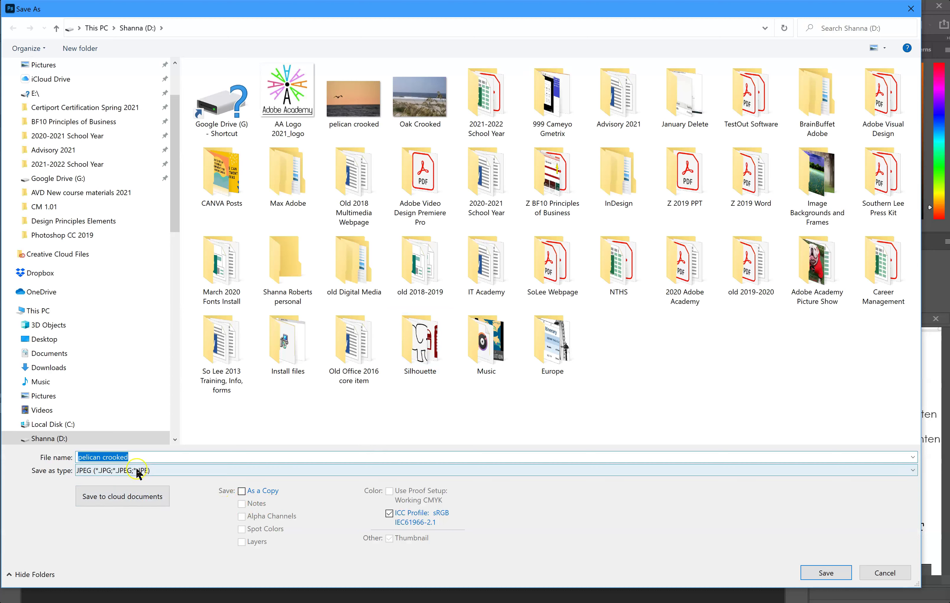
left_click(115, 458)
left_click_drag(107, 458, 201, 456)
key("BackSpace")
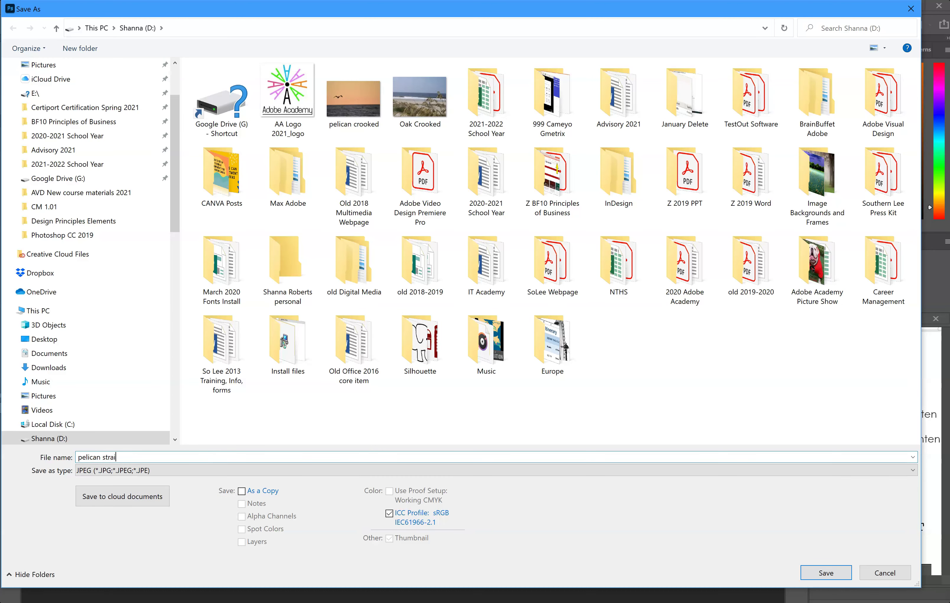
left_click(826, 572)
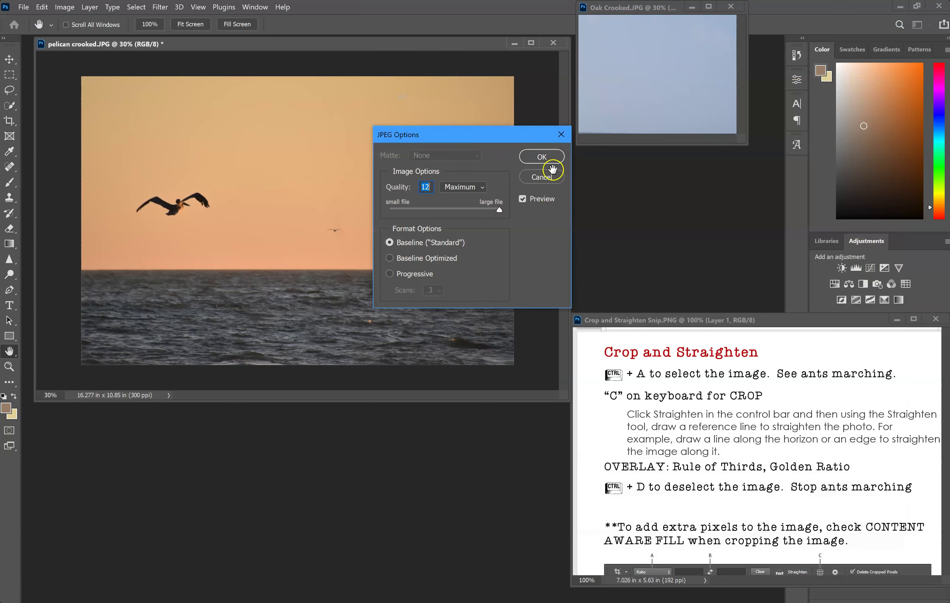
left_click(544, 156)
key("c")
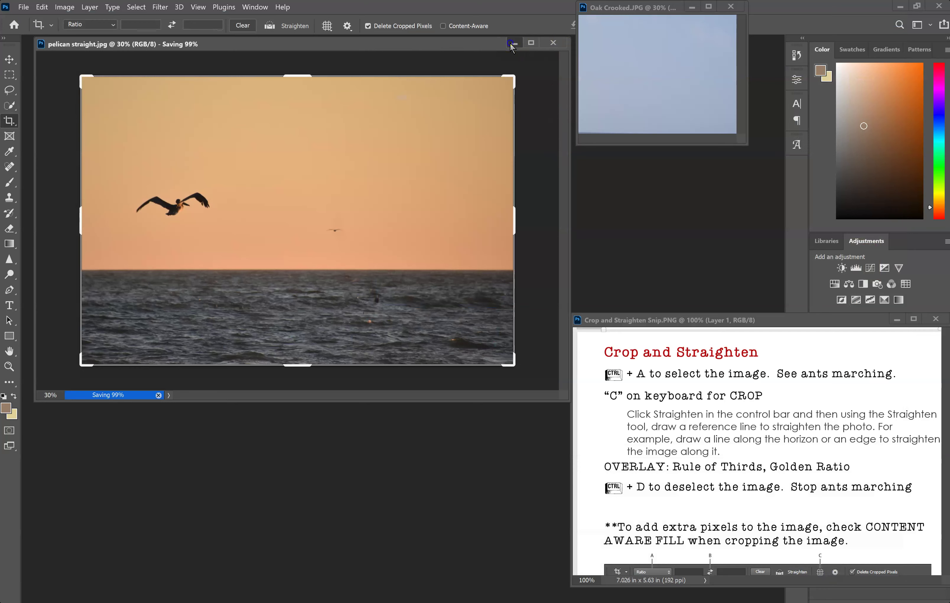
Minimize the pelican straight.jpg window and dock Oak Crooked.JPG as a tab in the main workspace.
left_click(513, 45)
left_click_drag(652, 6, 107, 41)
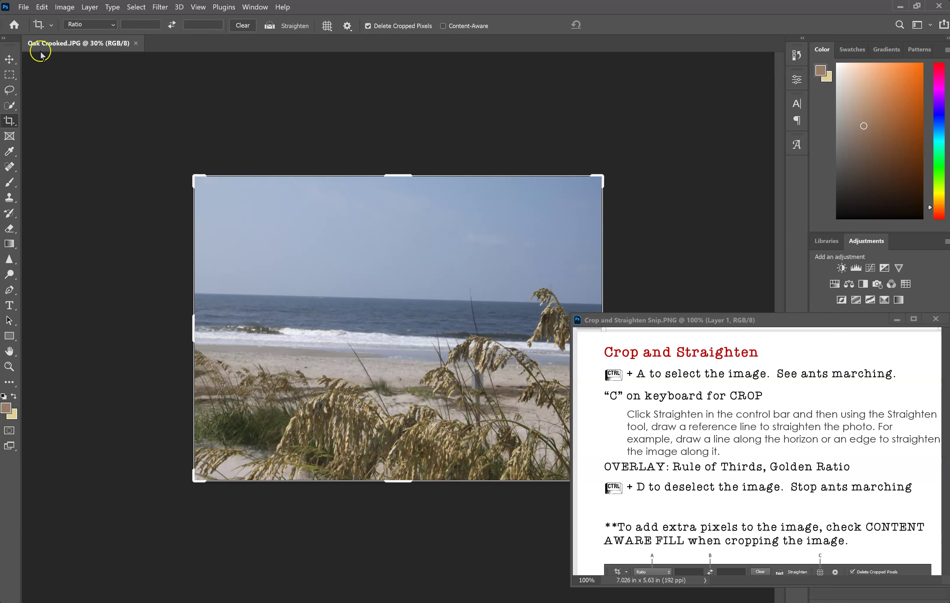
Select the whole Oak Crooked photo, try to straighten it along its horizon with the Crop tool, and enlarge the instruction window.
left_click(10, 75)
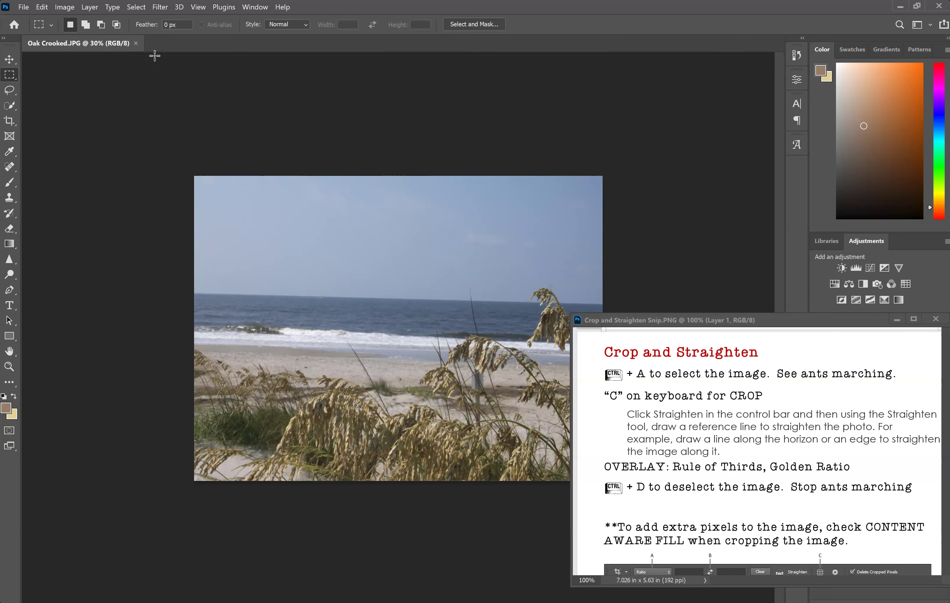
key("ctrl+a")
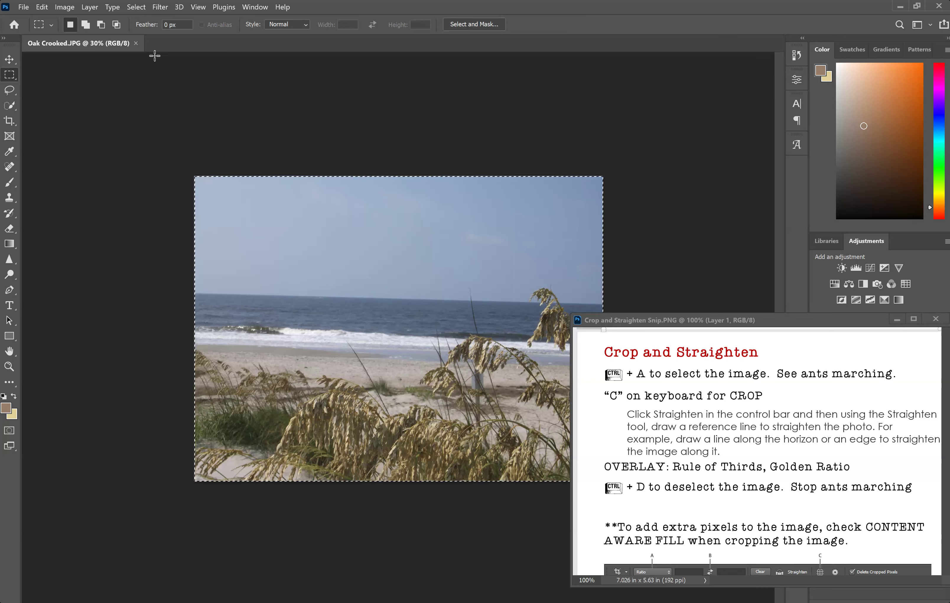
key("c")
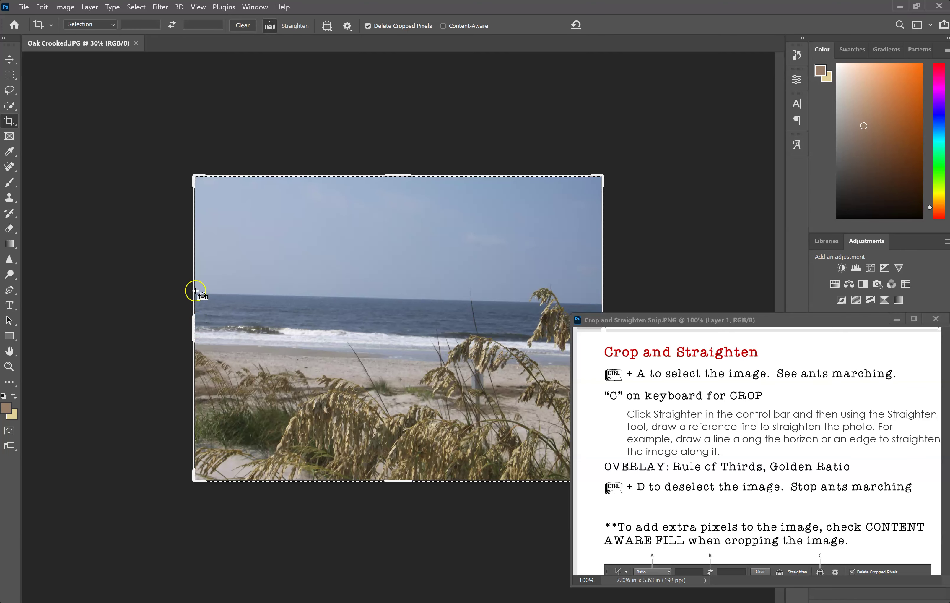
left_click_drag(194, 294, 599, 305)
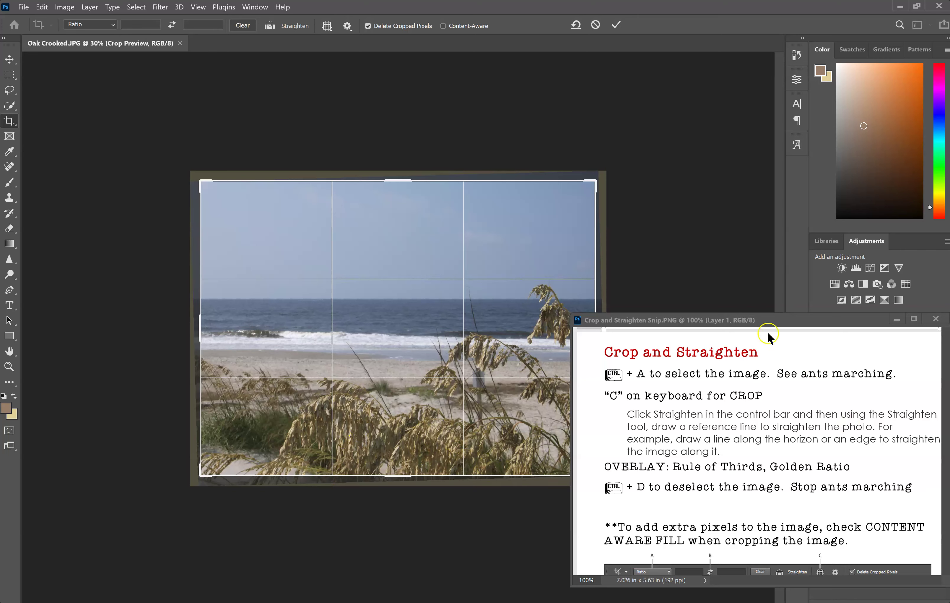
left_click_drag(770, 314, 797, 60)
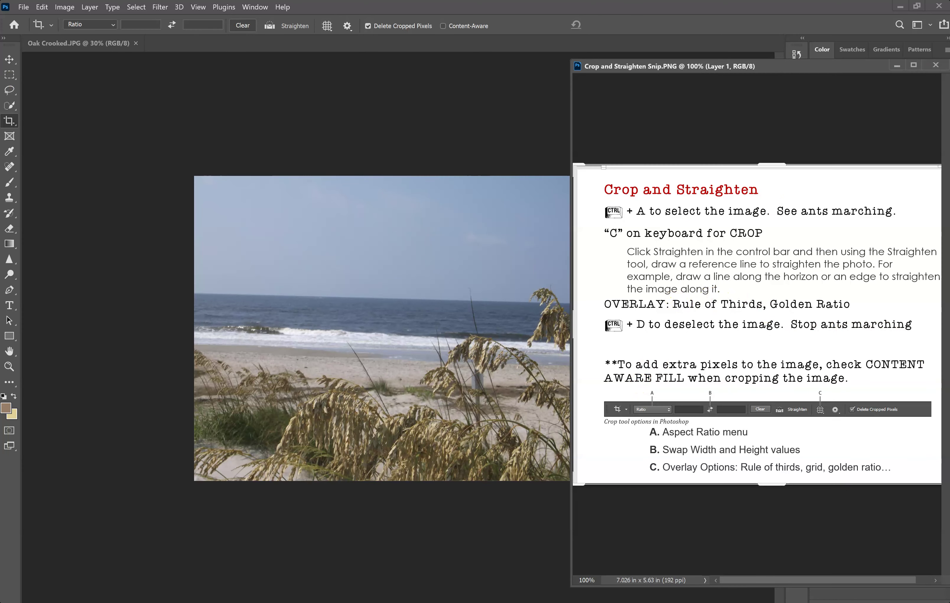
Preview the Grid crop overlay on the beach photo, and restore the Rule of Thirds overlay.
left_click(329, 28)
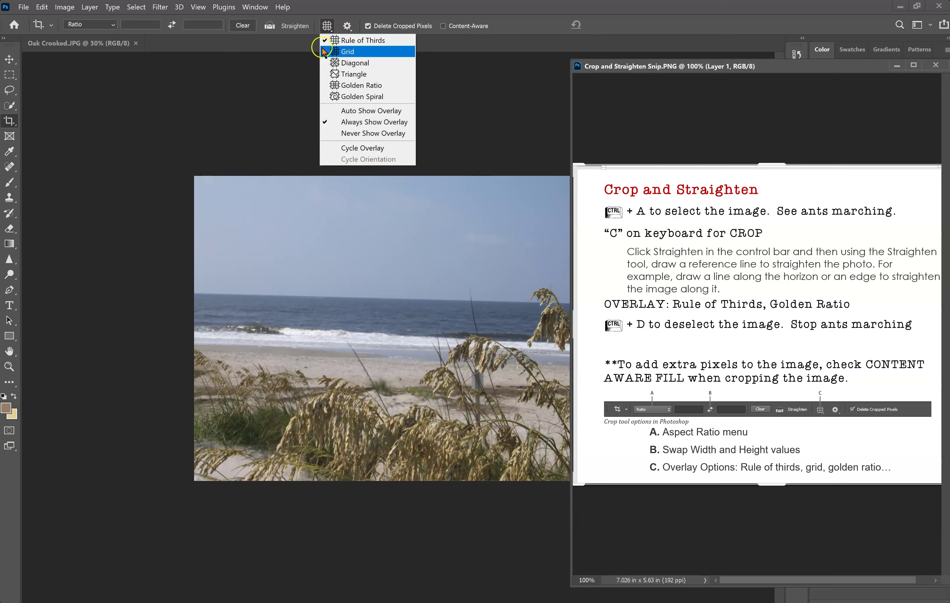
left_click(330, 51)
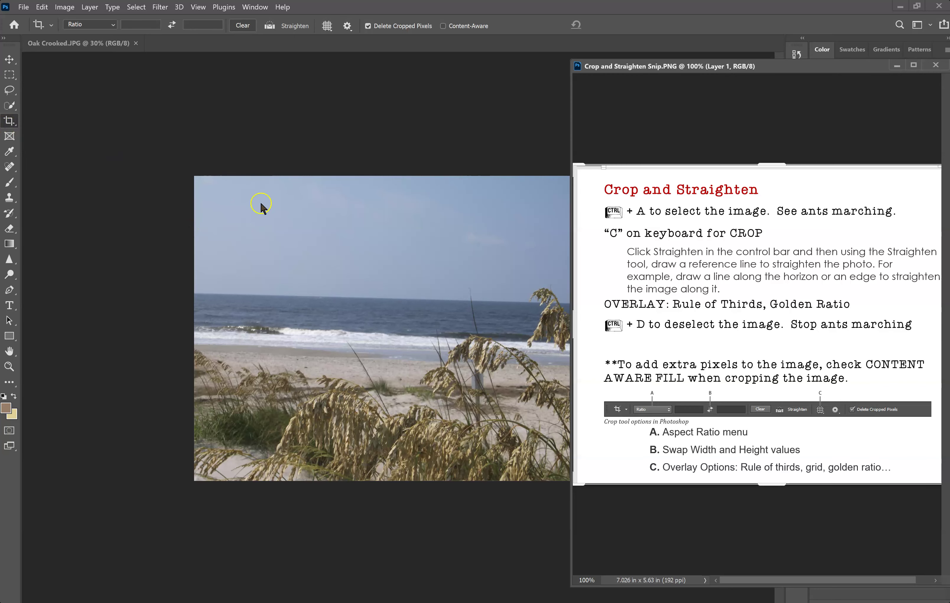
left_click(195, 181)
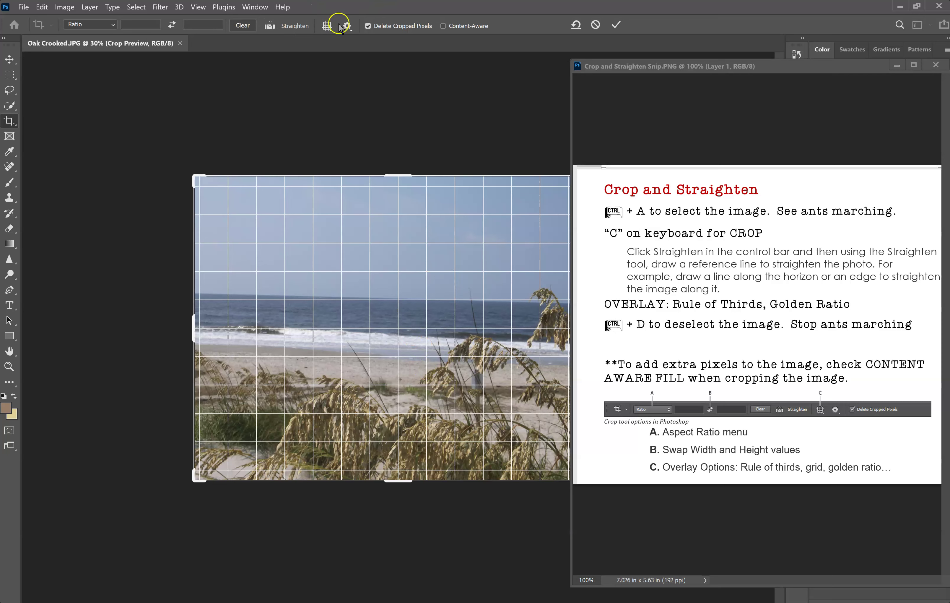
left_click(326, 26)
left_click(333, 39)
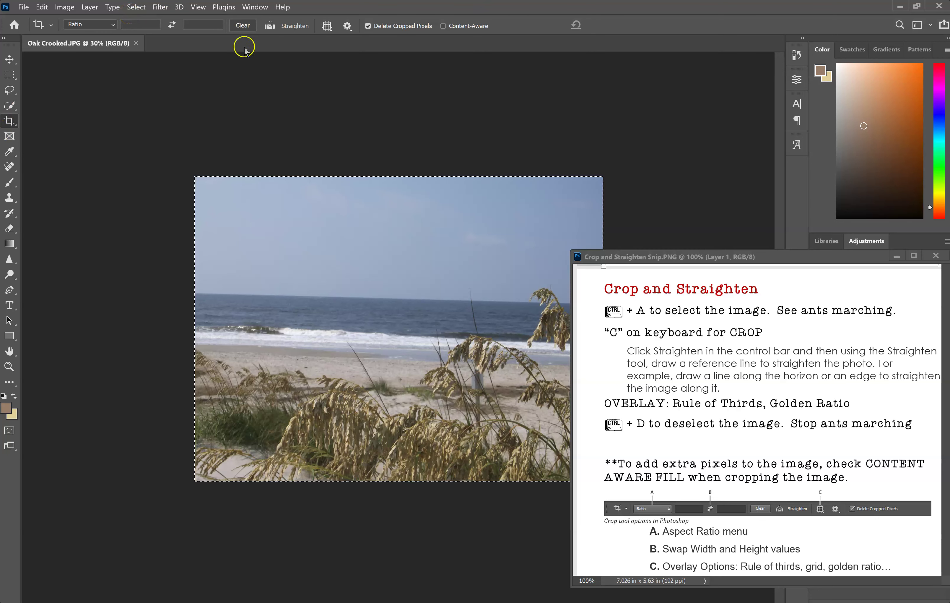
Enable Content-Aware for the crop, try to straighten the beach photo with extra canvas above the sky, and move the instruction window off the photo.
left_click(270, 25)
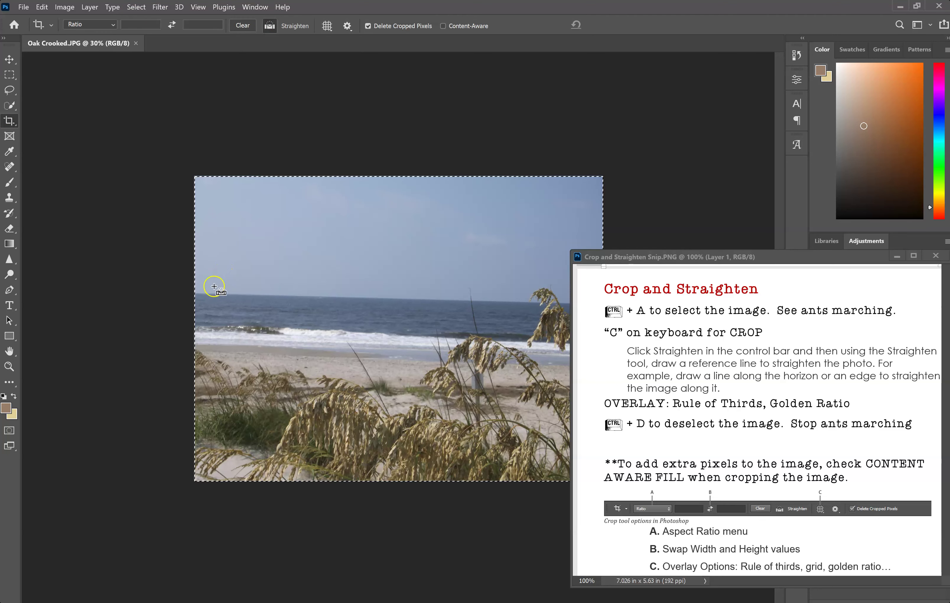
mouse_move(199, 293)
left_mouse_down()
mouse_move(465, 313)
mouse_move(589, 306)
left_mouse_up()
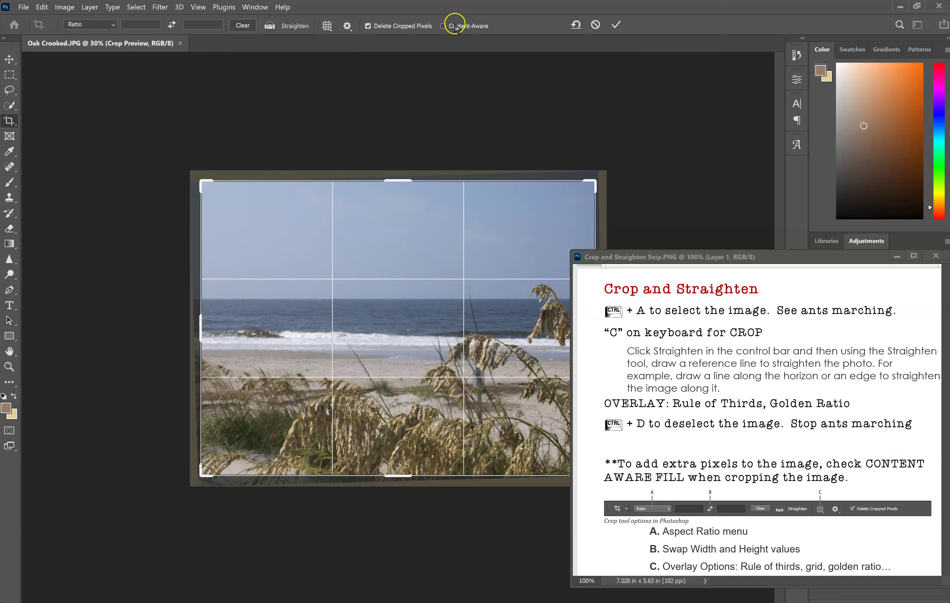
left_click(442, 26)
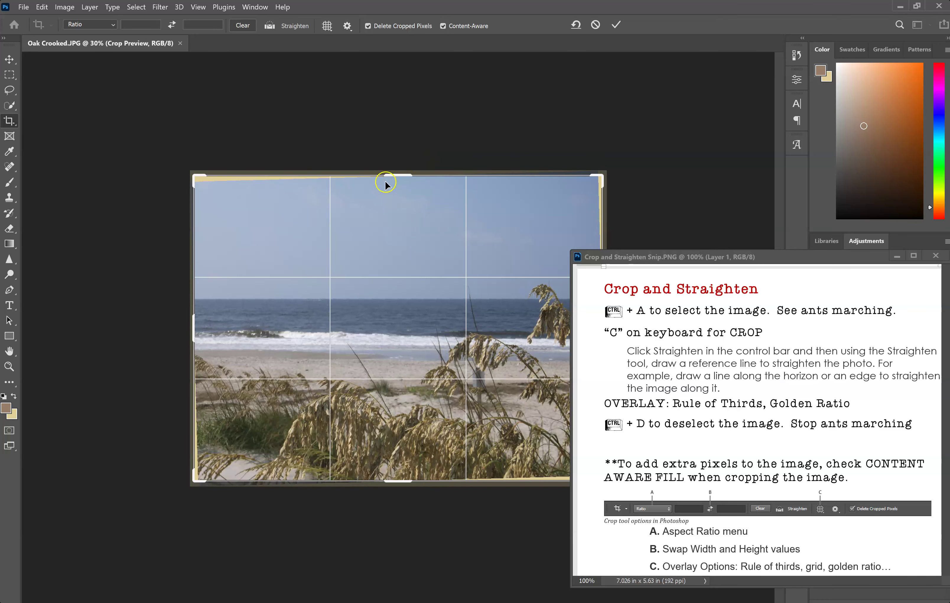
left_click_drag(404, 179, 391, 123)
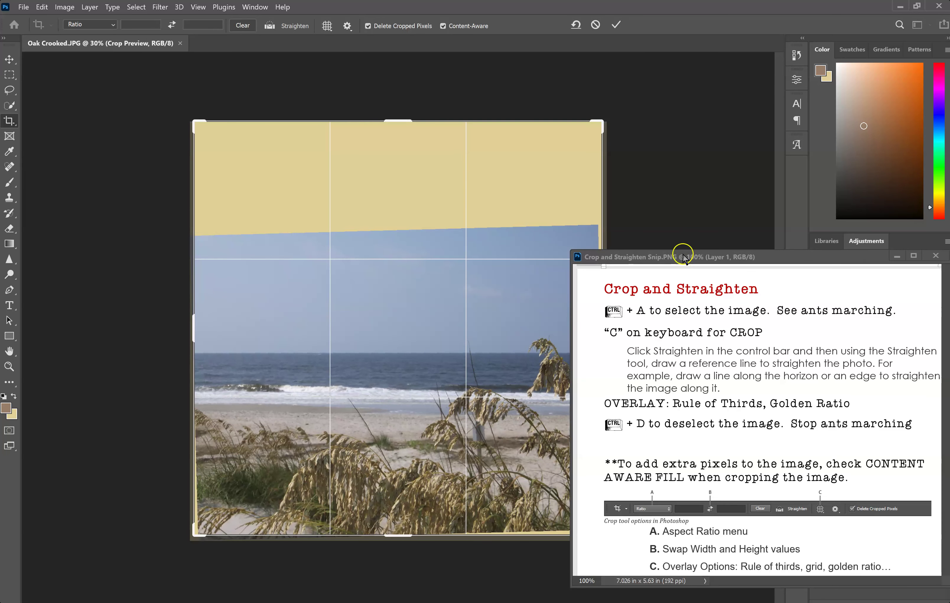
left_click_drag(630, 257, 726, 270)
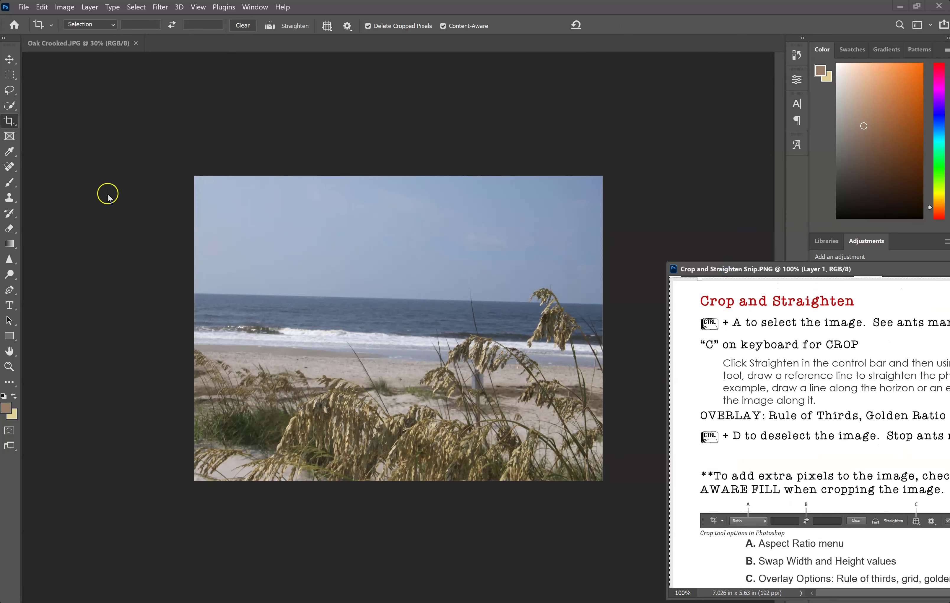
Select the whole beach photo and straighten it with a Crop tool reference line along the horizon.
left_click(7, 121)
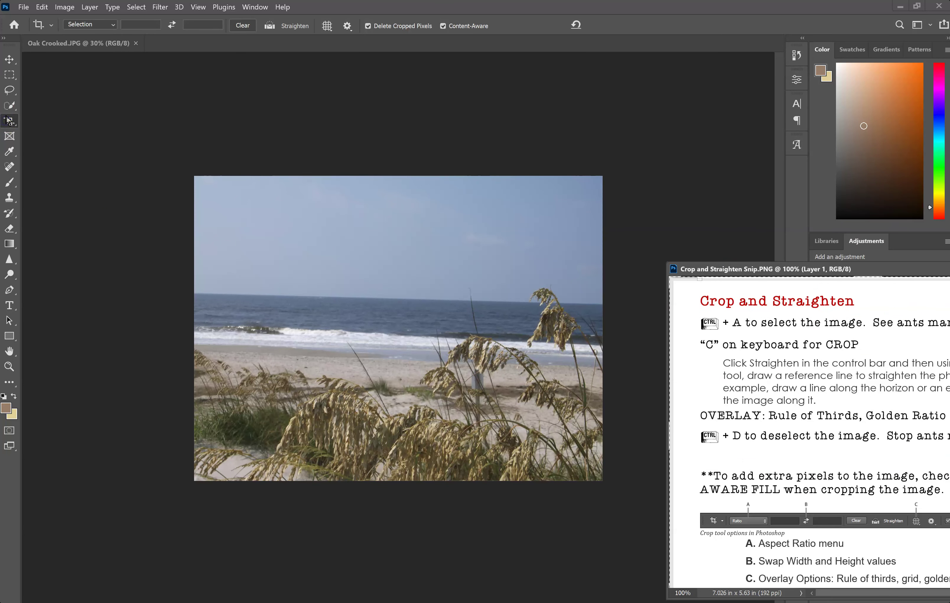
left_click(7, 122)
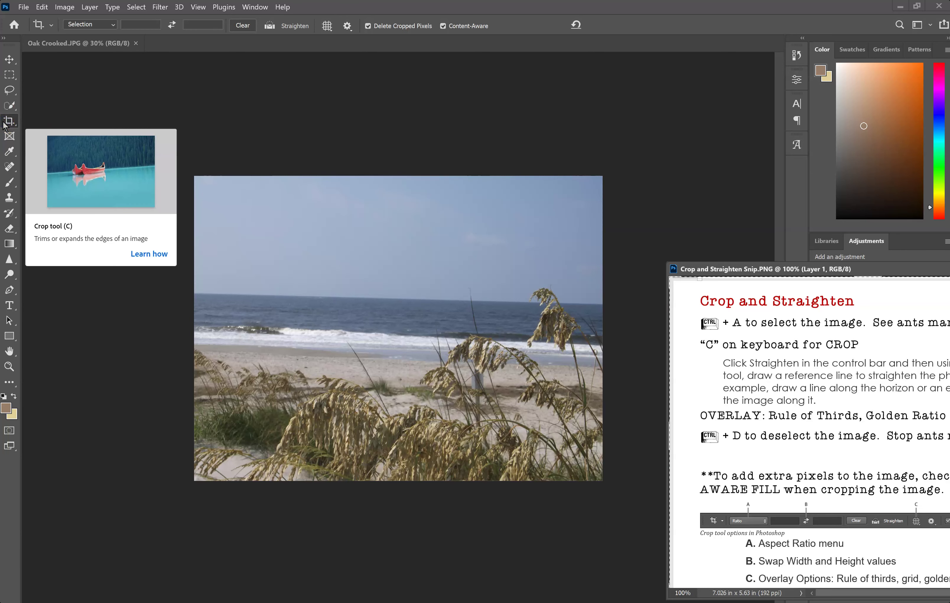
left_click(356, 239)
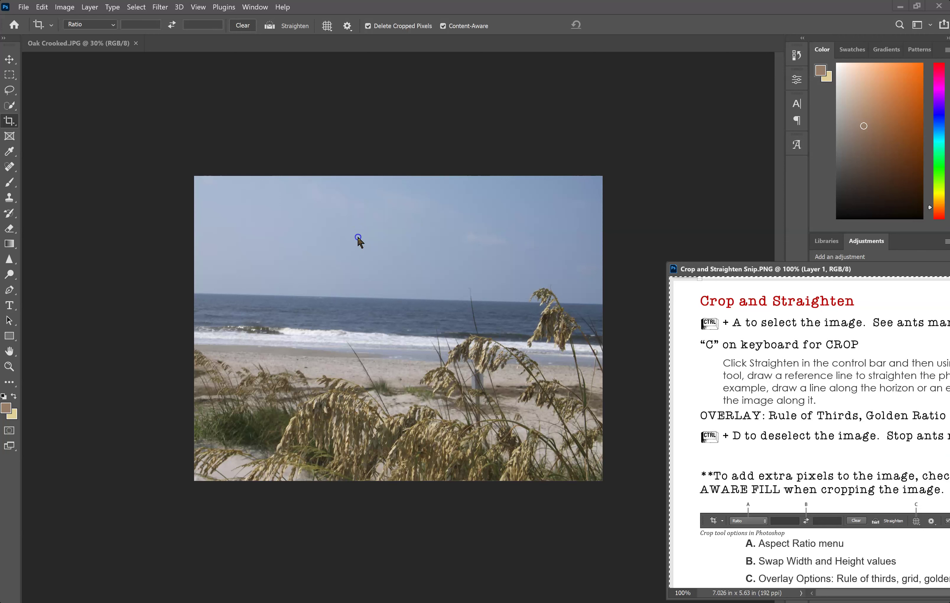
key("ctrl+a")
left_click(204, 216)
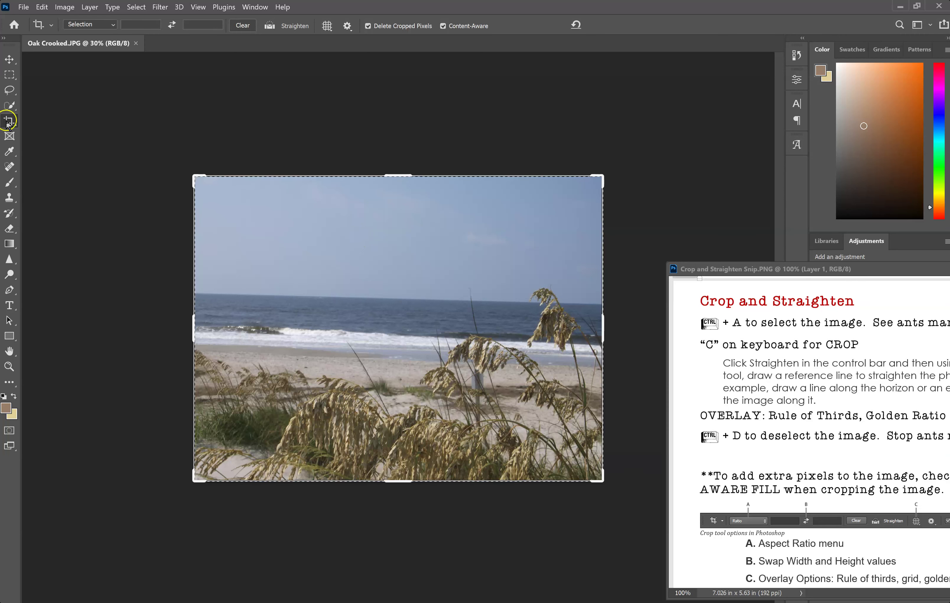
left_click(297, 20)
left_click_drag(199, 294, 581, 313)
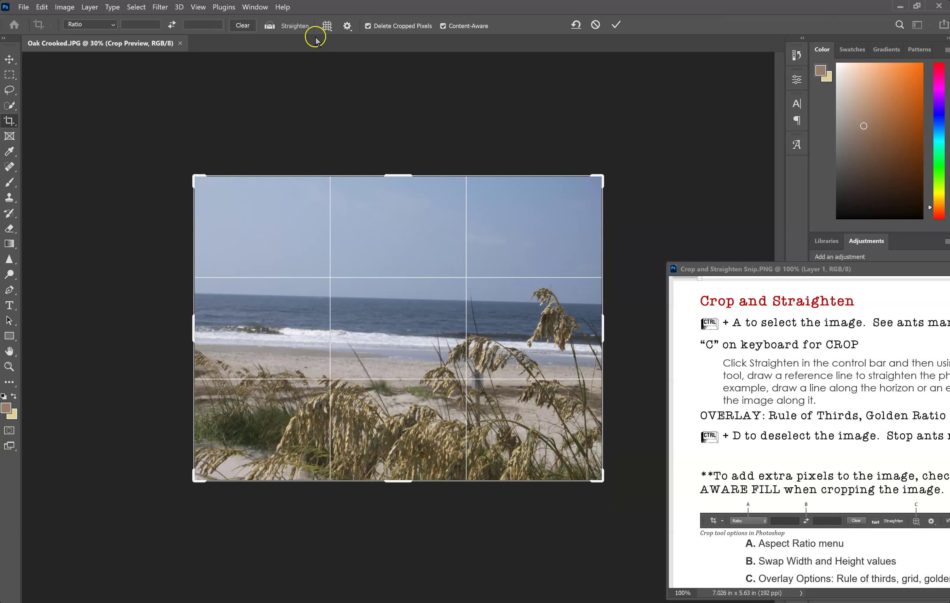
left_click(287, 28)
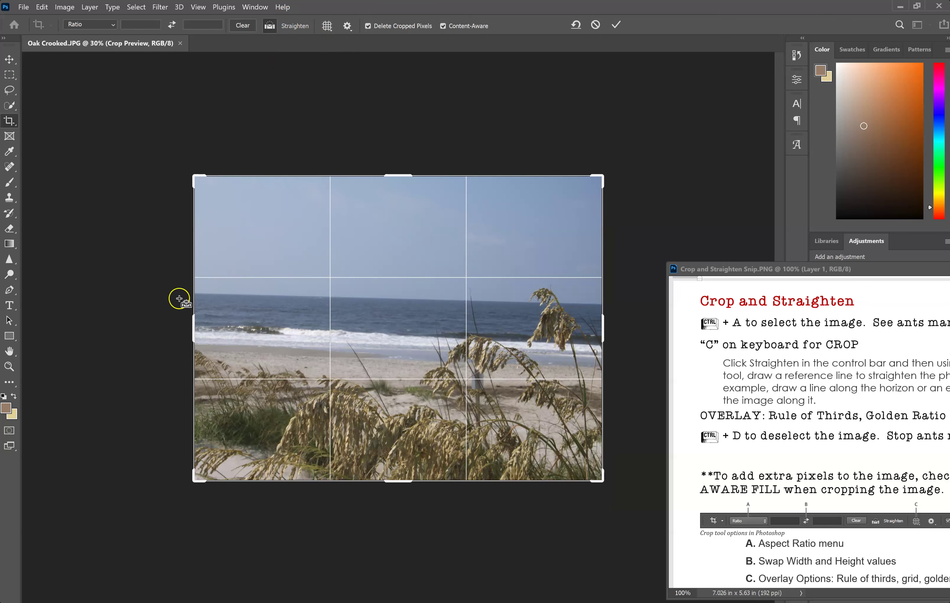
left_click_drag(200, 296, 591, 309)
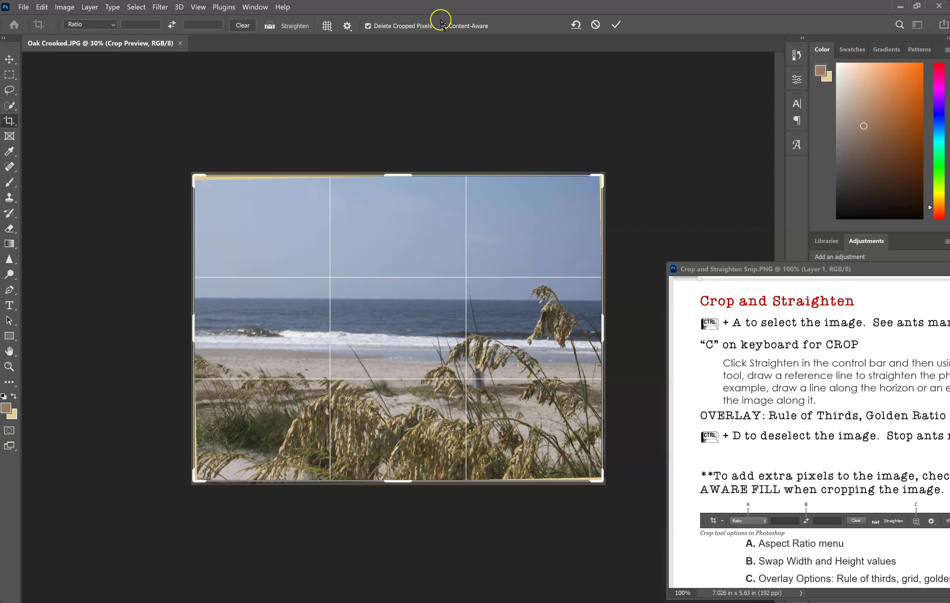
Extend the beach photo's crop area above the sky and past its left edge, and apply the crop with Content-Aware fill.
left_click_drag(397, 175, 397, 129)
left_click_drag(190, 329, 165, 329)
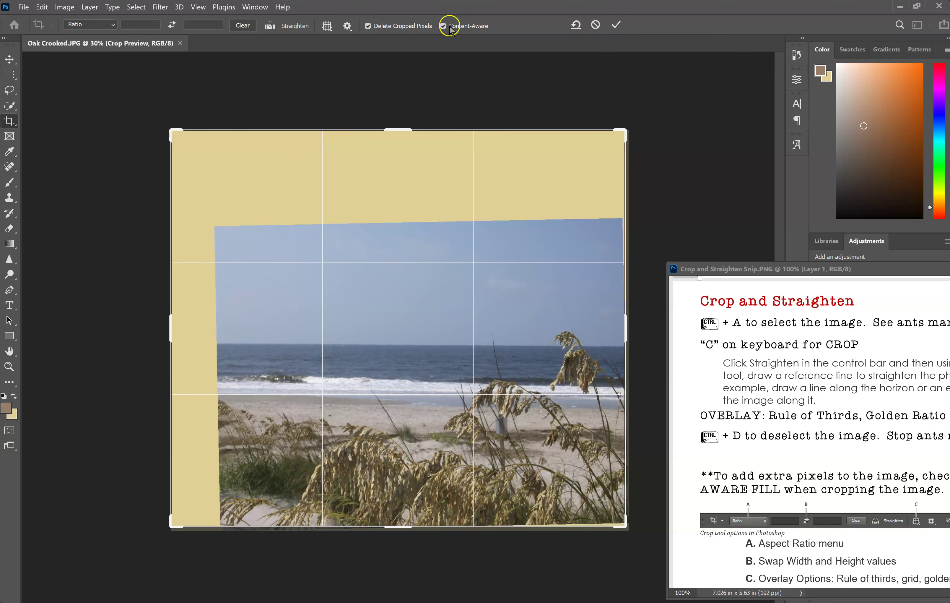
left_click(617, 18)
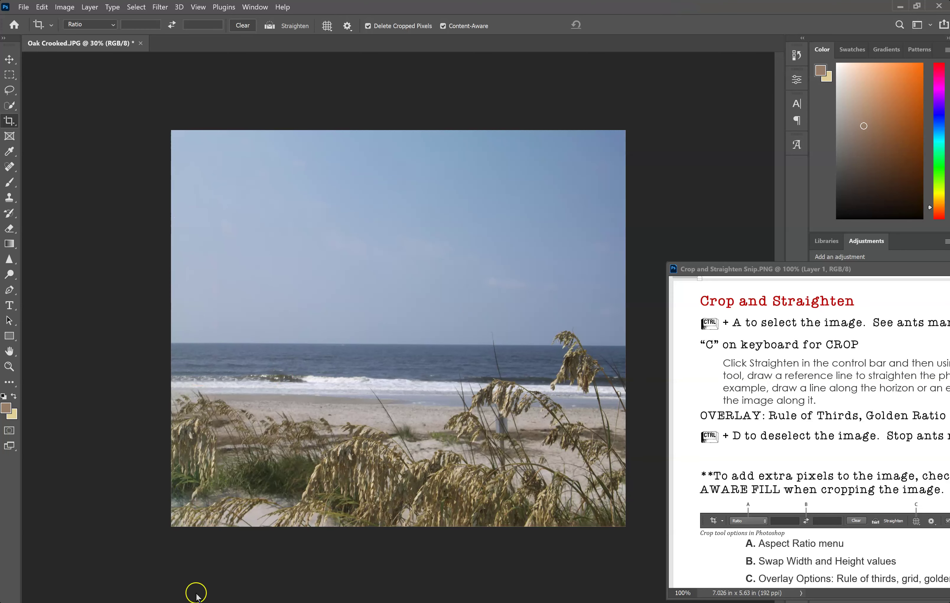
Save the beach photo as a JPEG named "Oak even with extra sky" at Maximum quality 12 with the Baseline ("Standard") format.
left_click(23, 7)
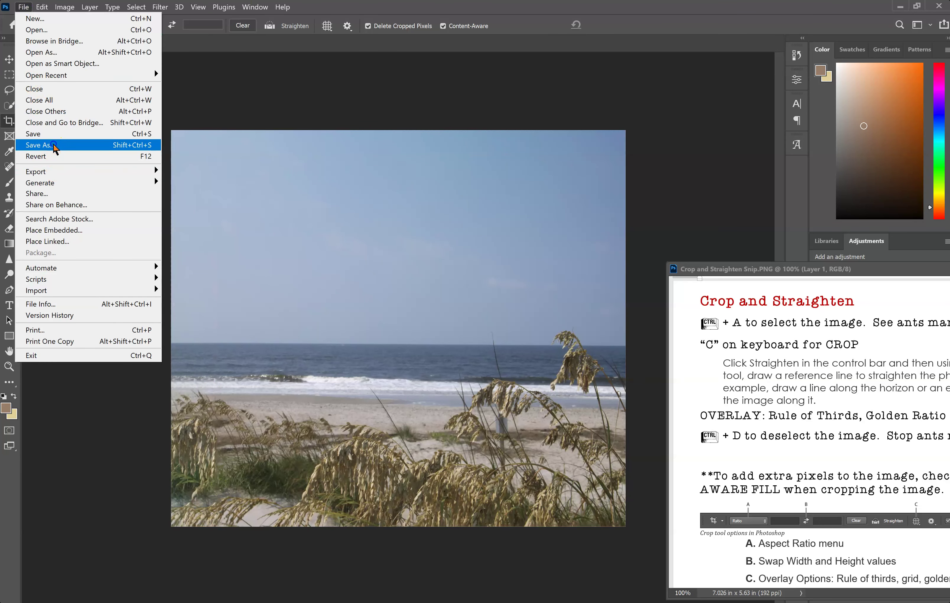
left_click(50, 145)
left_click(422, 359)
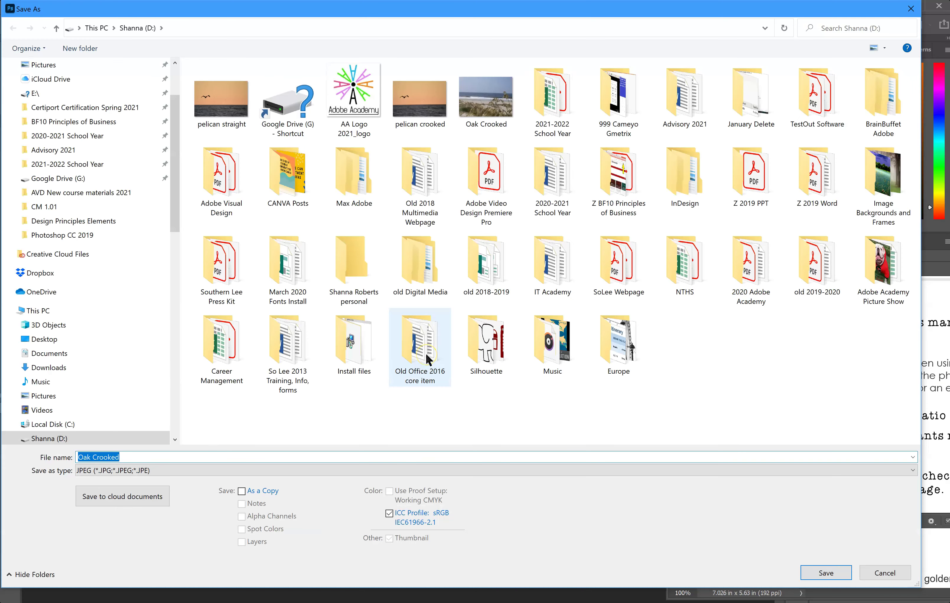
type("Oak")
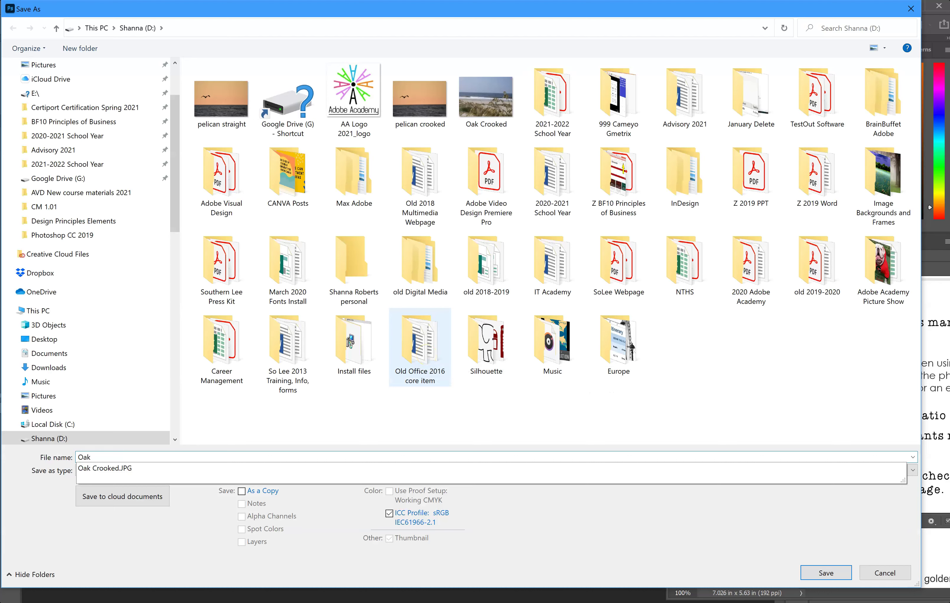
type(" even with extra sky")
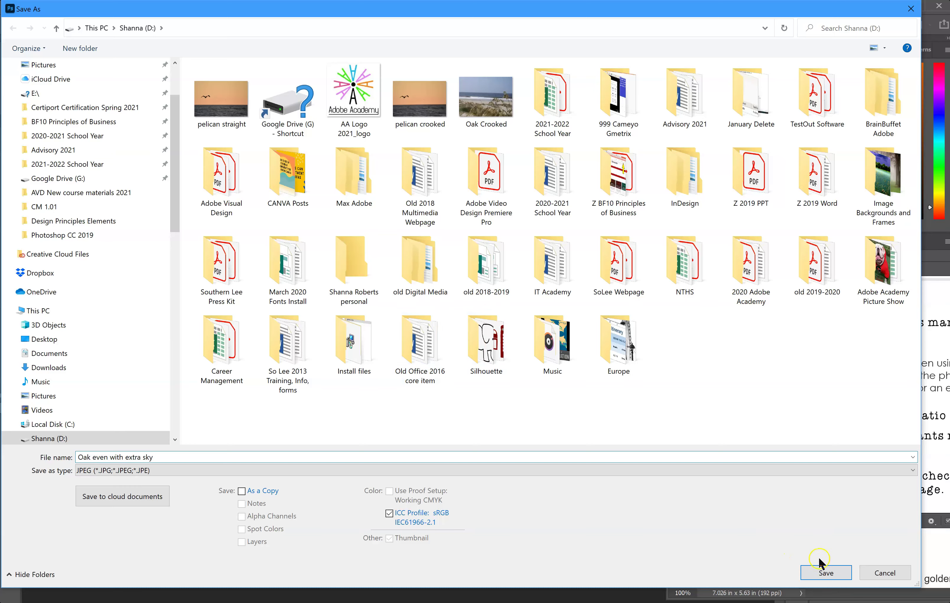
left_click(825, 571)
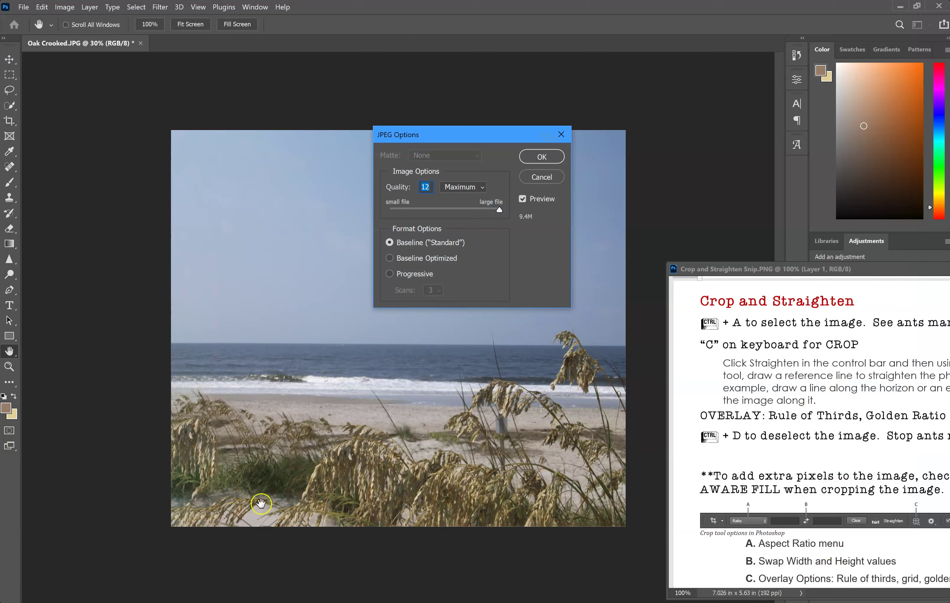
left_click(554, 157)
key("c")
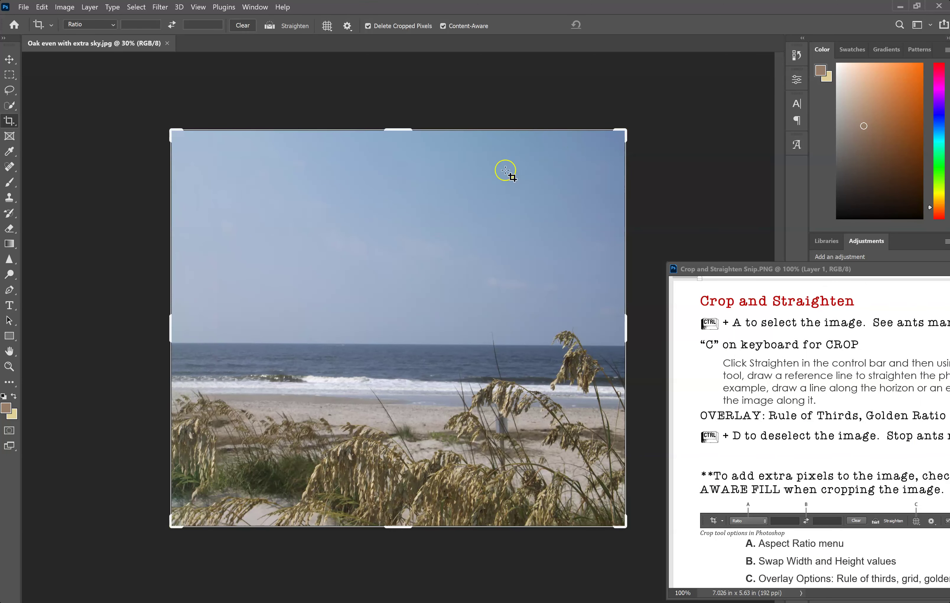
left_click(697, 134)
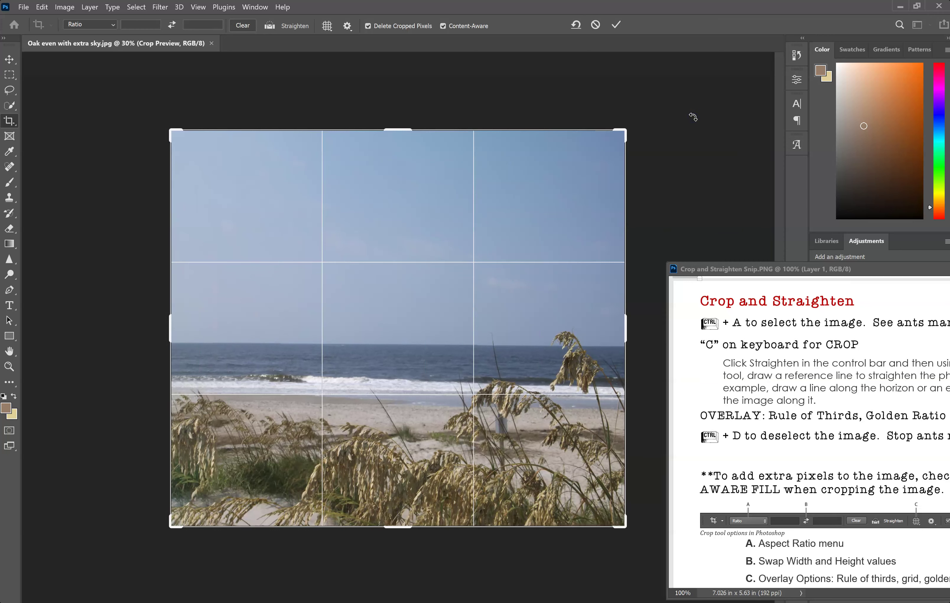
left_click(616, 24)
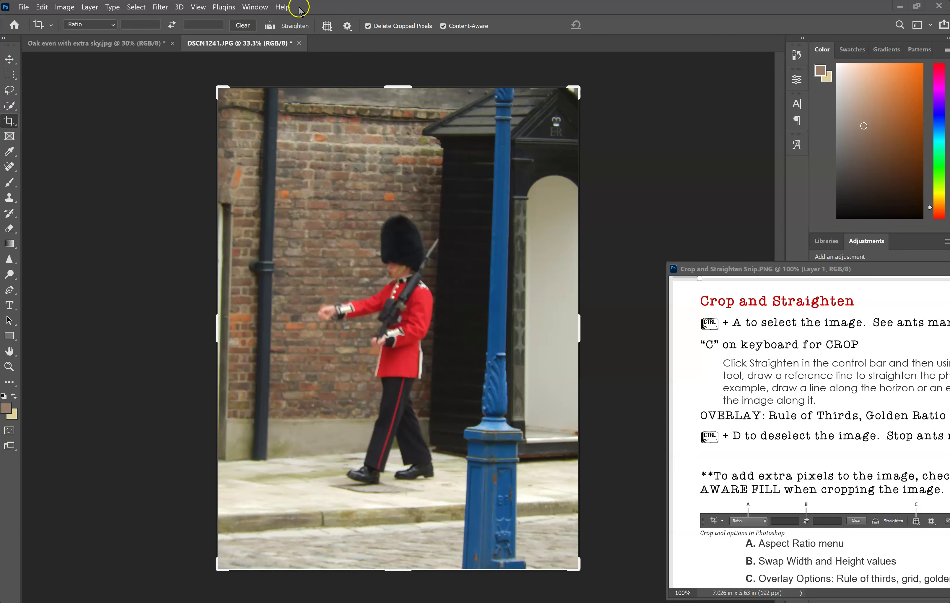
Try to straighten the guard photo with a vertical reference line along the blue post, and reset the crop.
left_click(288, 26)
left_click(270, 26)
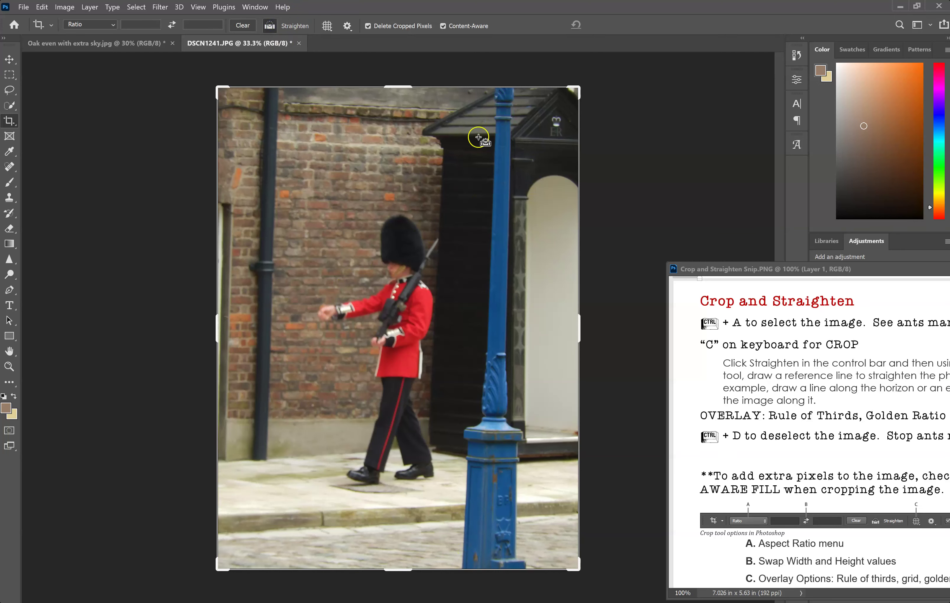
left_click_drag(506, 107, 493, 563)
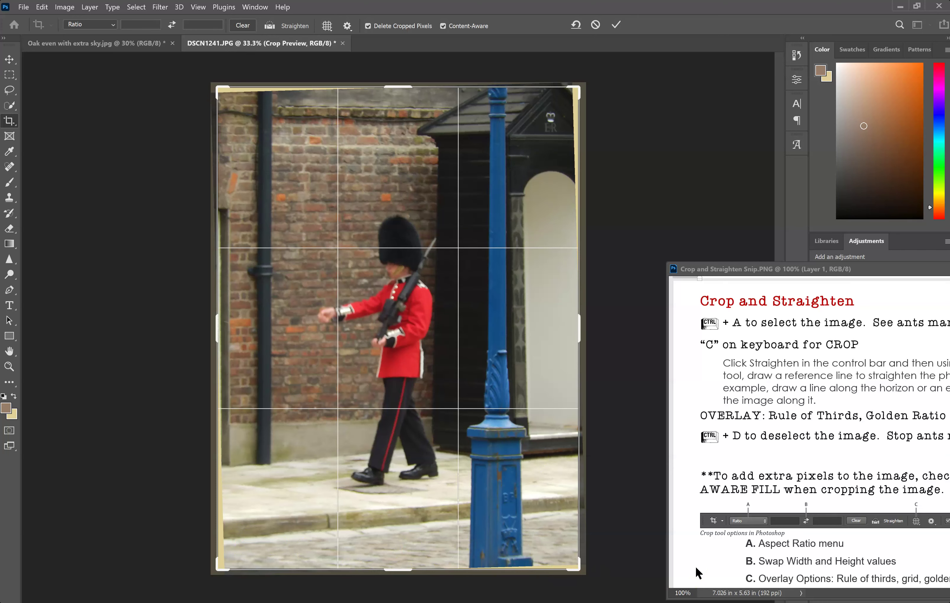
left_click(576, 25)
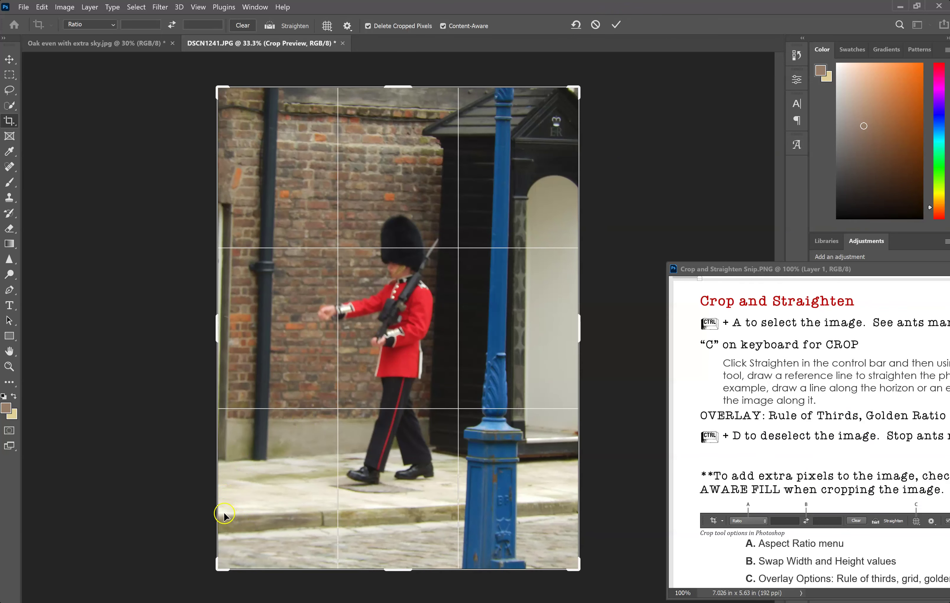
Try to straighten the guard photo with a reference line along the sidewalk curb, reset the crop and leave crop mode.
left_click(300, 25)
left_click_drag(222, 517, 580, 490)
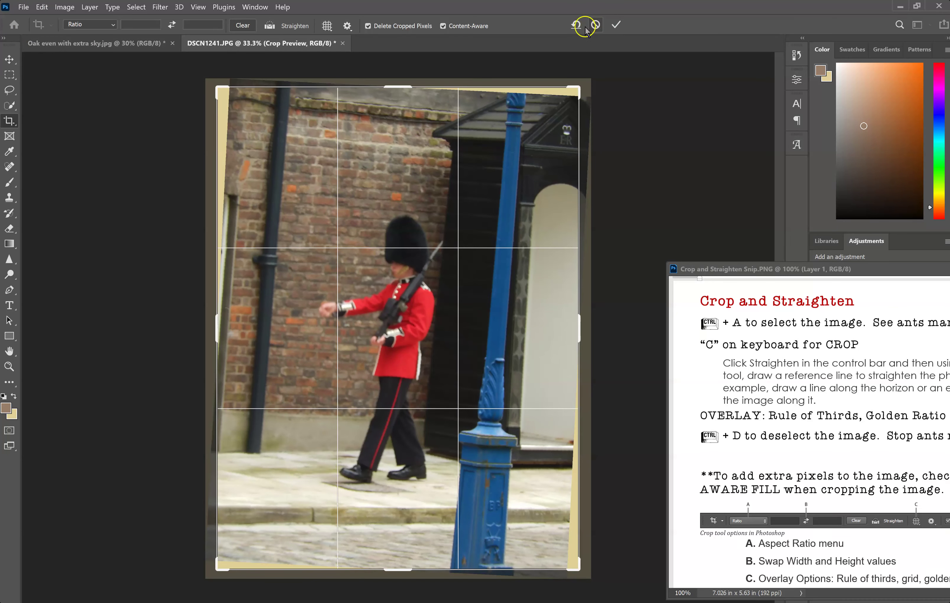
left_click(575, 24)
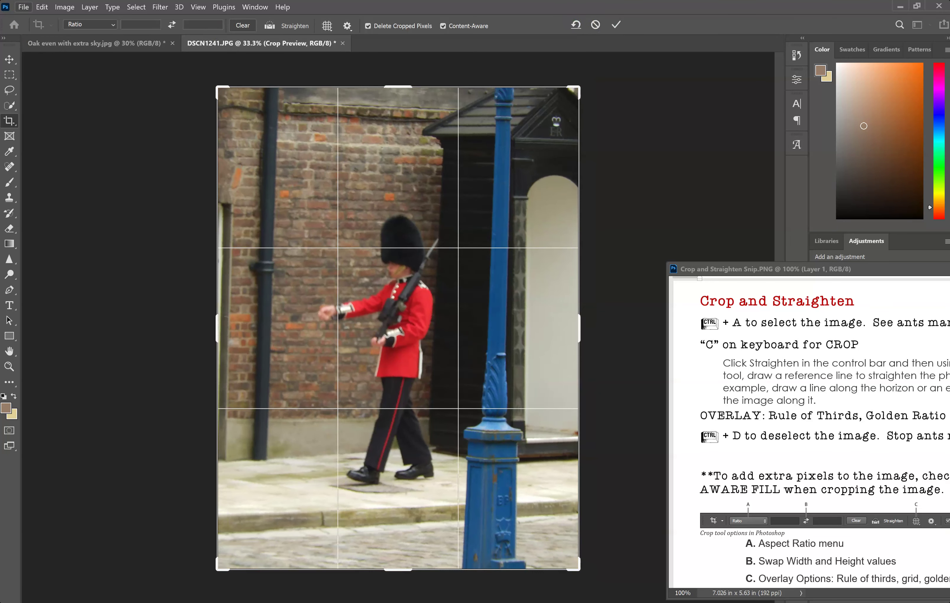
left_click(15, 120)
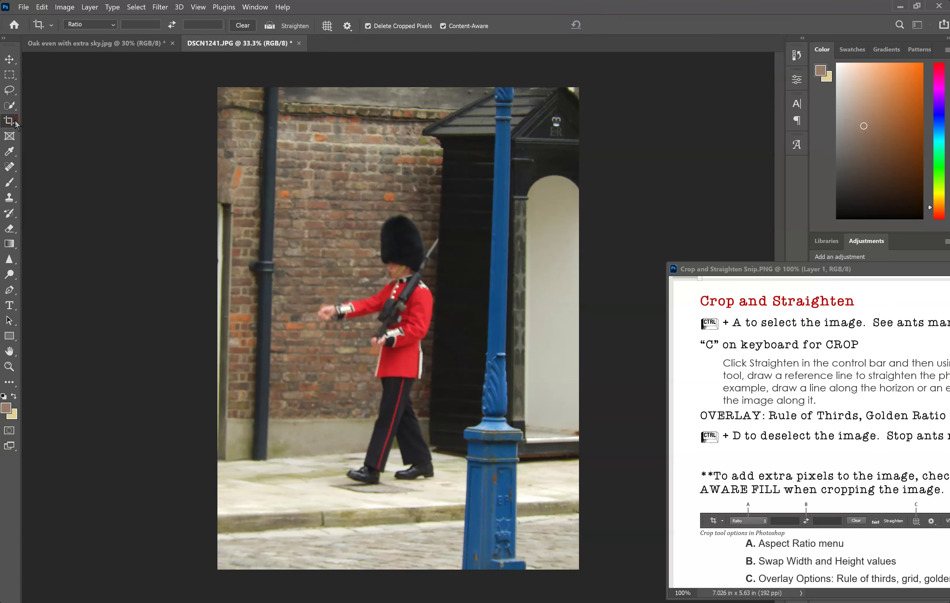